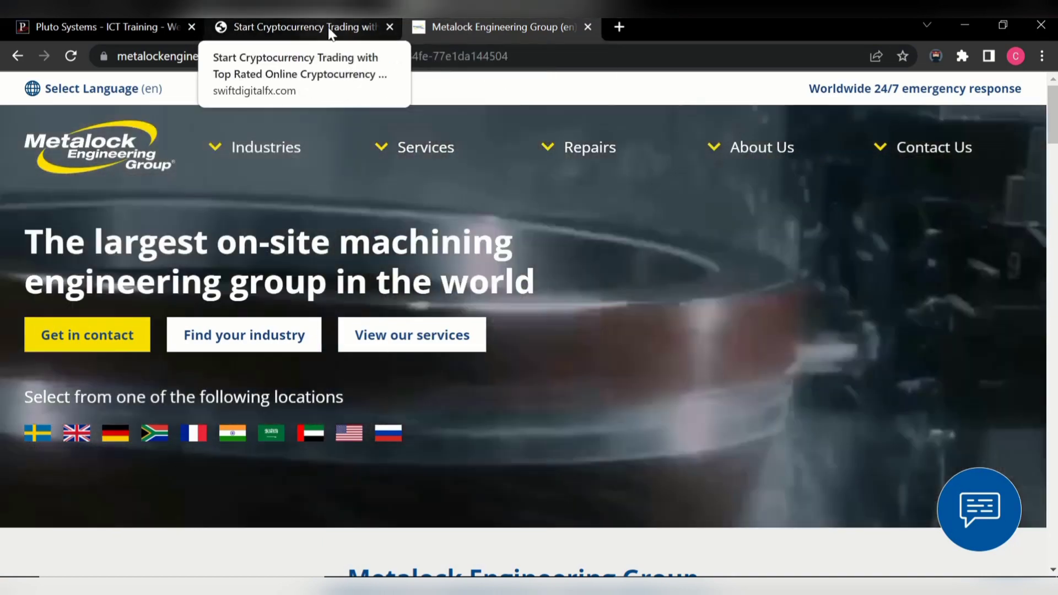
- Bring the Pluto Systems ICT Training site at pluto.com.ng to the front in Chrome
left_click(330, 31)
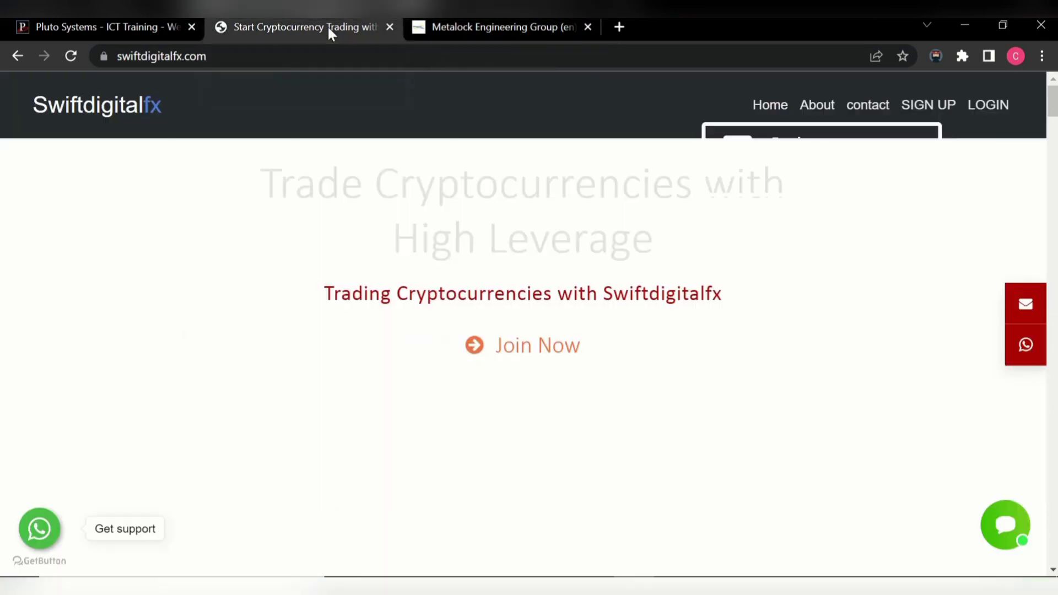
left_click(140, 24)
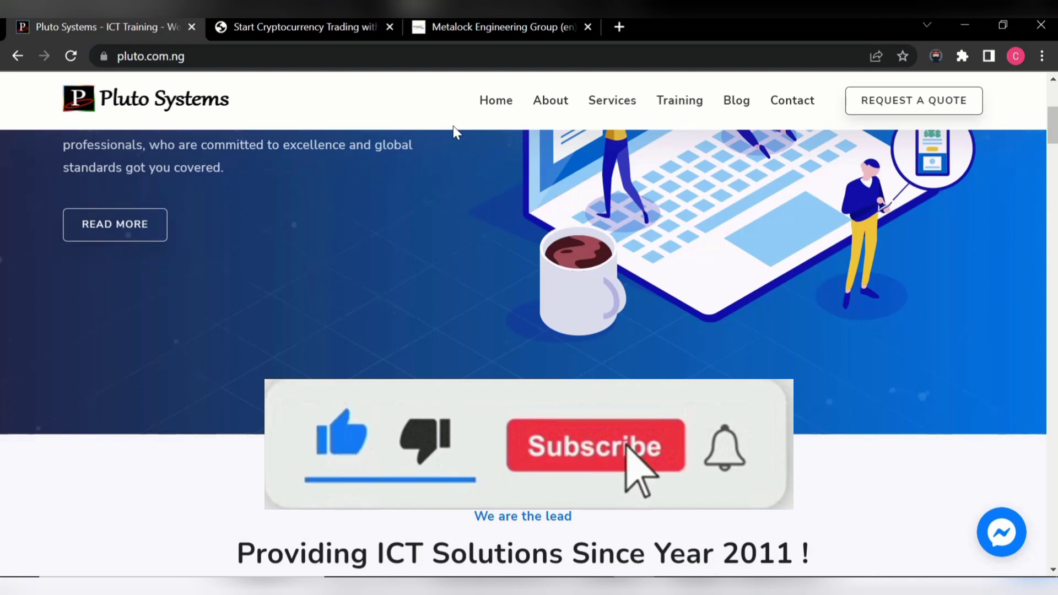
left_click(369, 57)
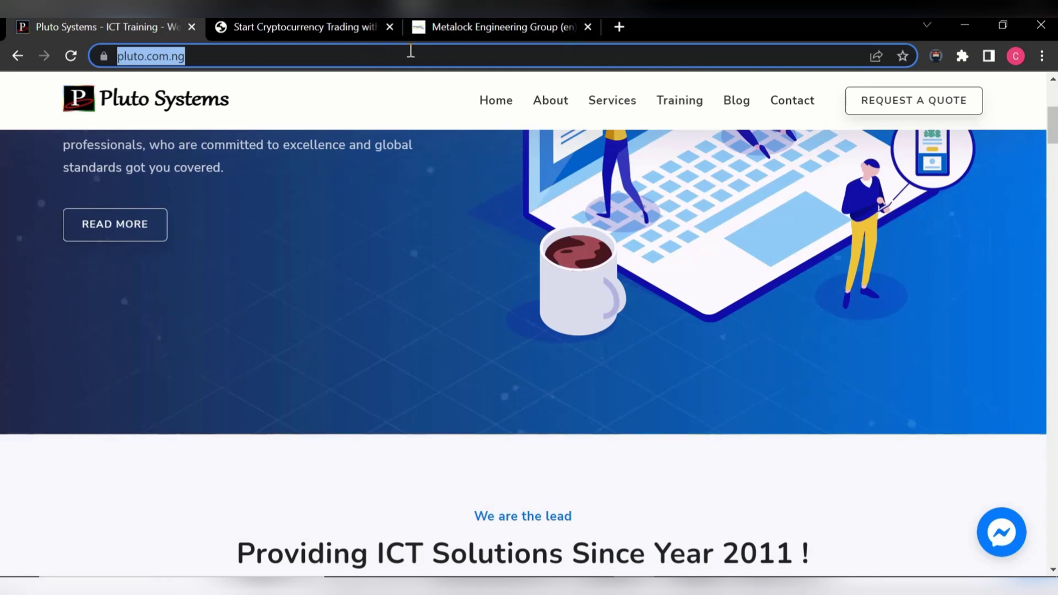
- Copy the pluto.com.ng address, switch to WinHTTrack and begin the project name 'ICT'
right_click(160, 56)
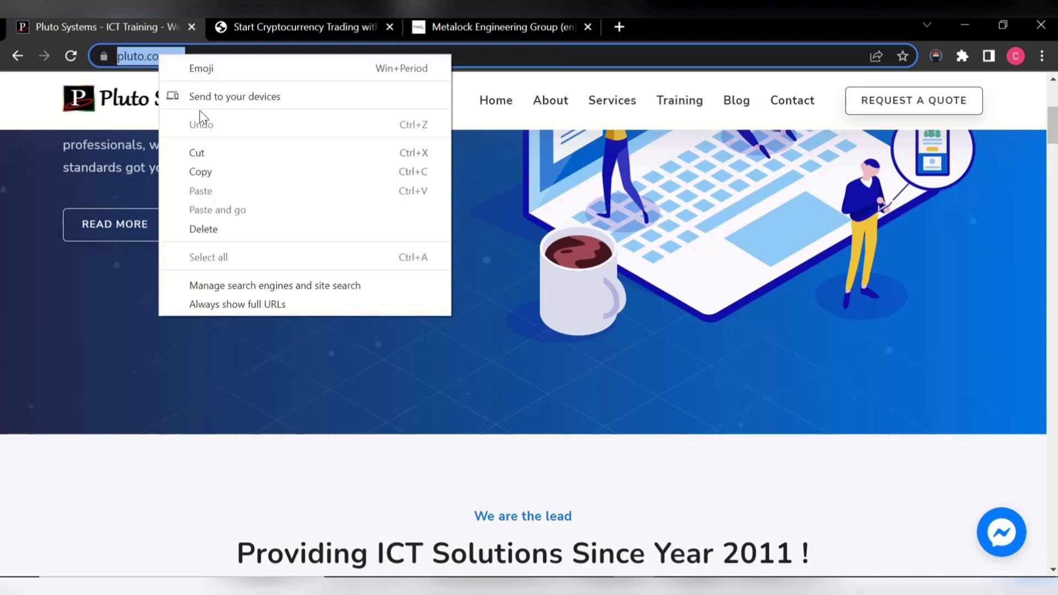
left_click(204, 171)
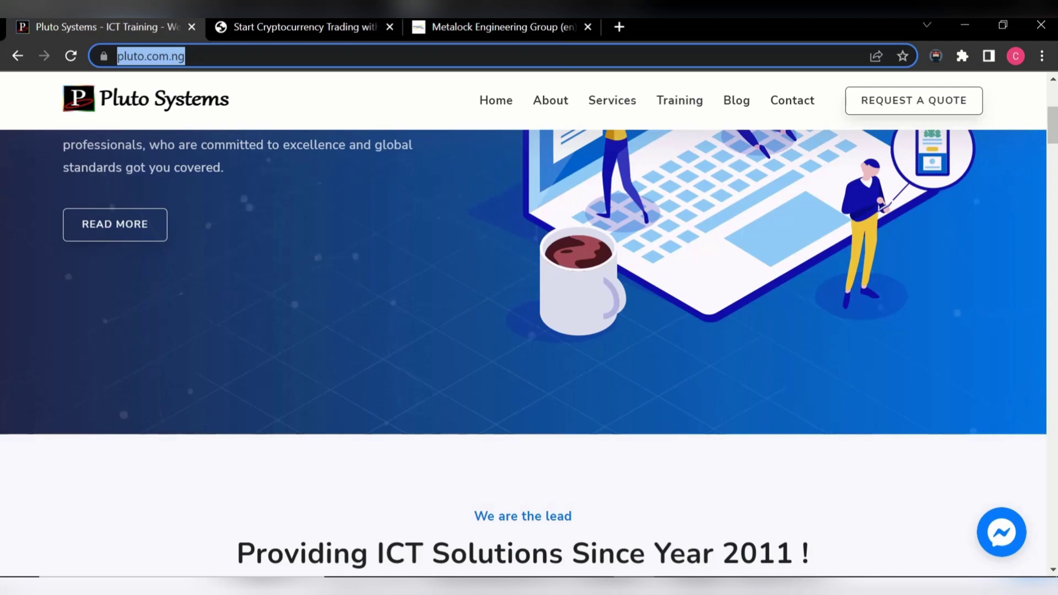
key("alt+Tab")
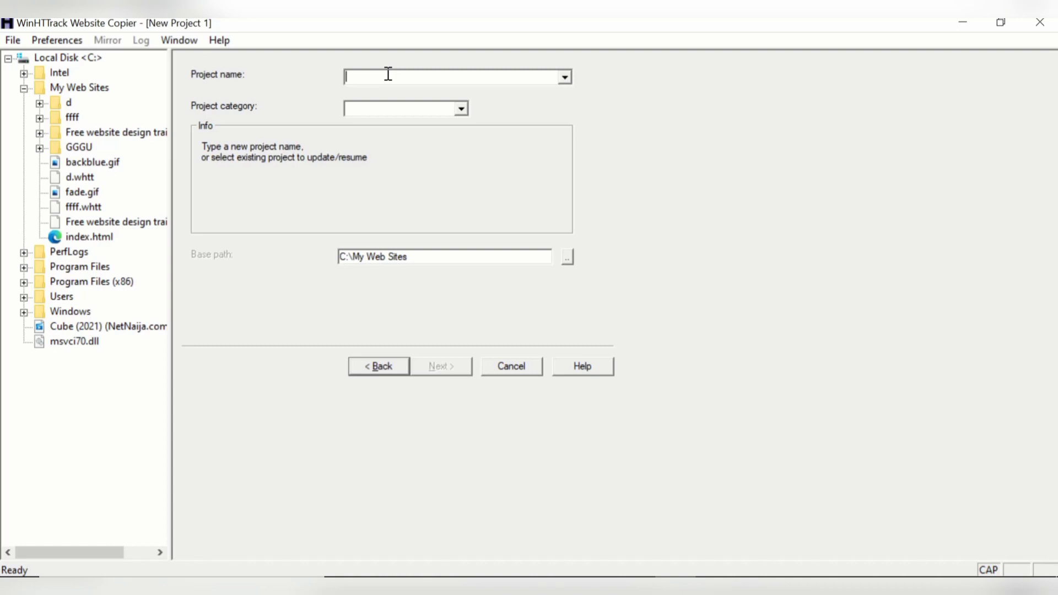
type("ICT")
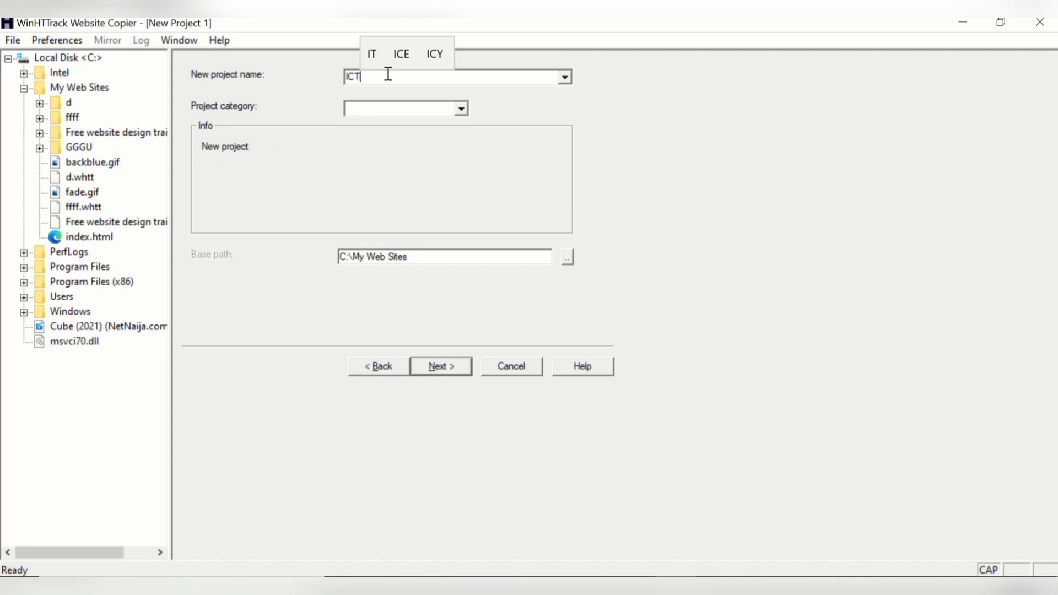
- Complete the project name as ICT WORK and advance to the Mirroring Mode step
type("RK")
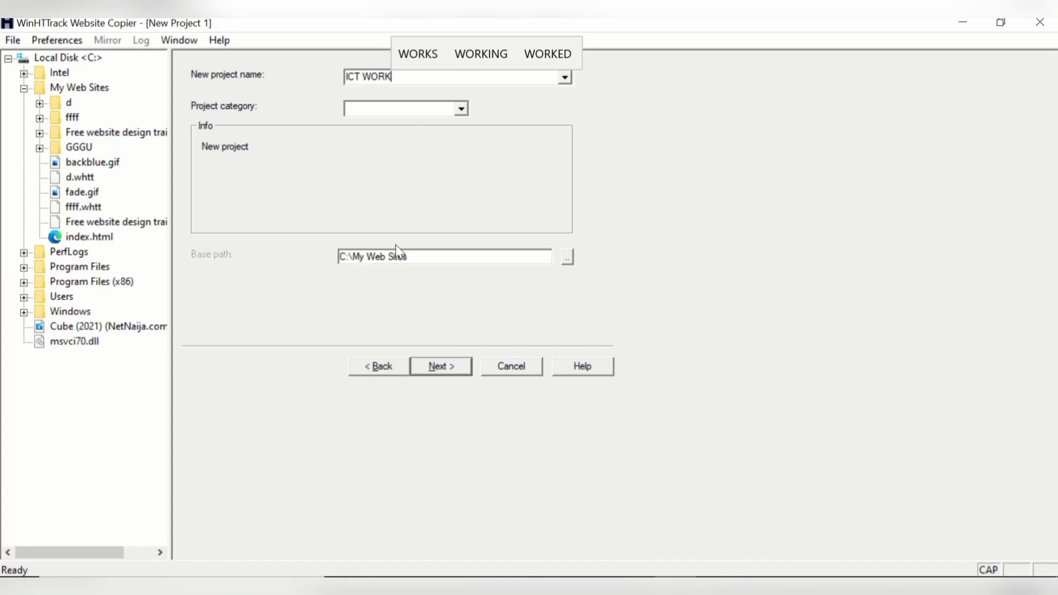
left_click(441, 367)
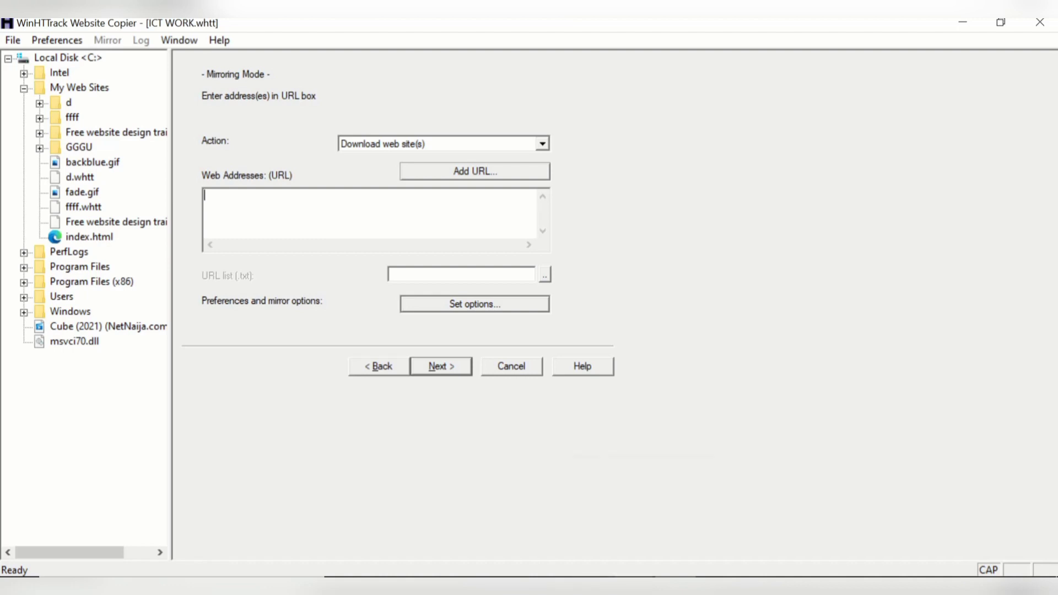
- Re-copy the pluto.com.ng address from Chrome and return to WinHTTrack's Mirroring Mode step
mouse_move(626, 590)
left_click(626, 518)
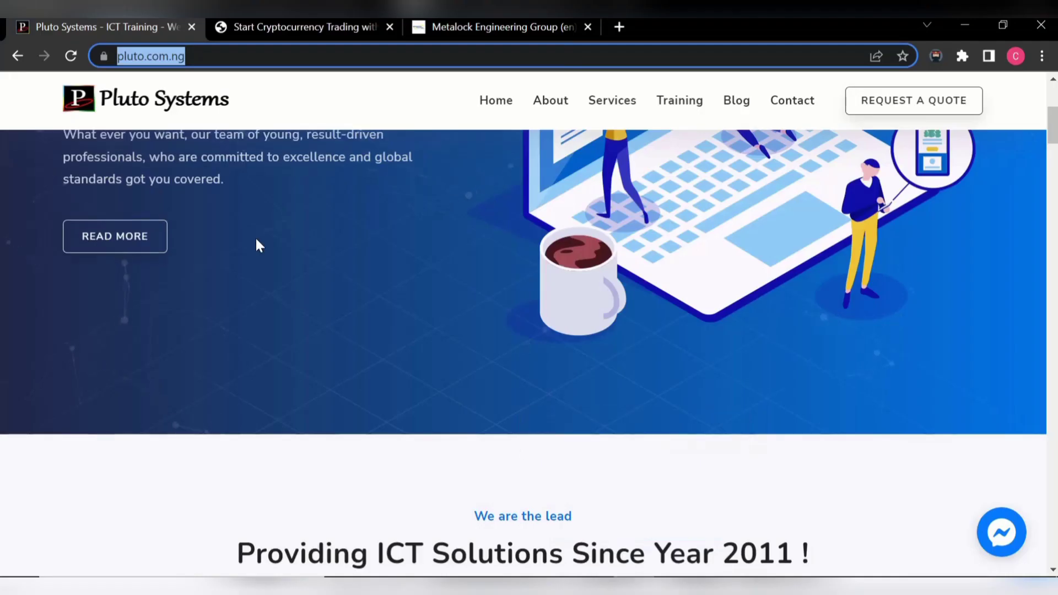
right_click(174, 55)
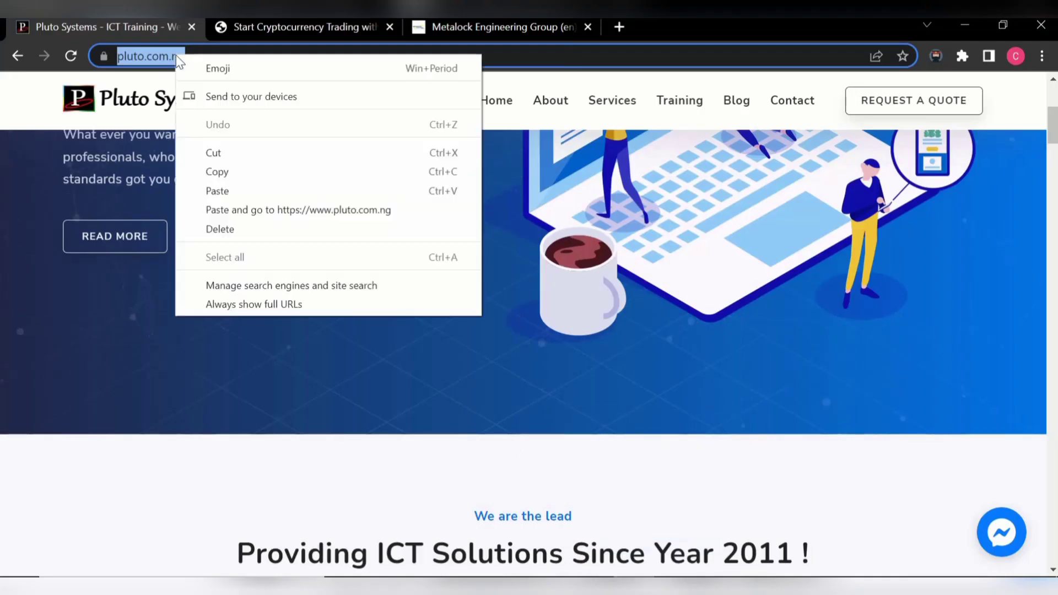
left_click(218, 172)
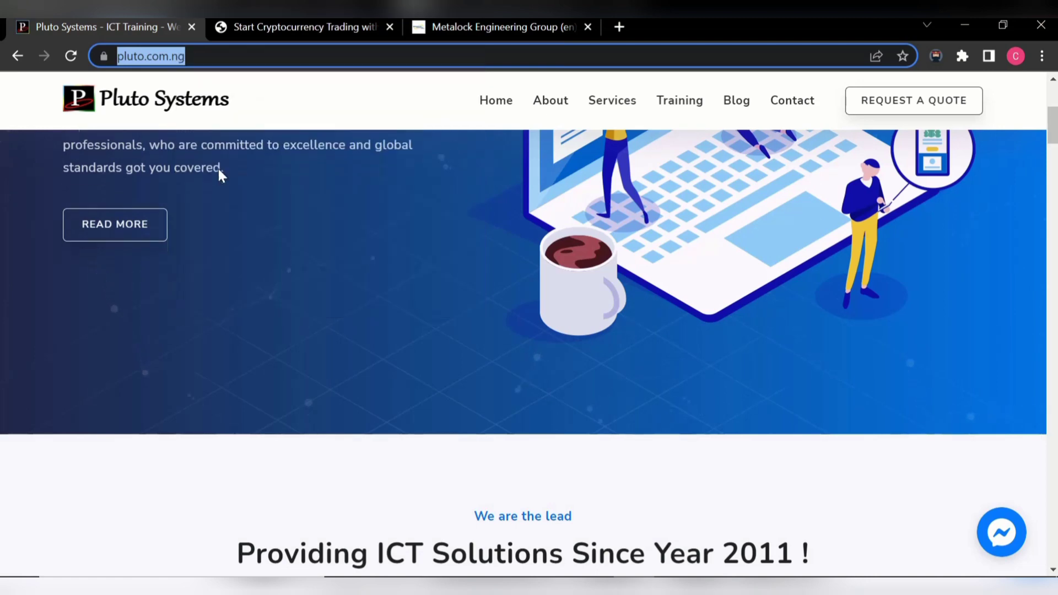
left_click(736, 574)
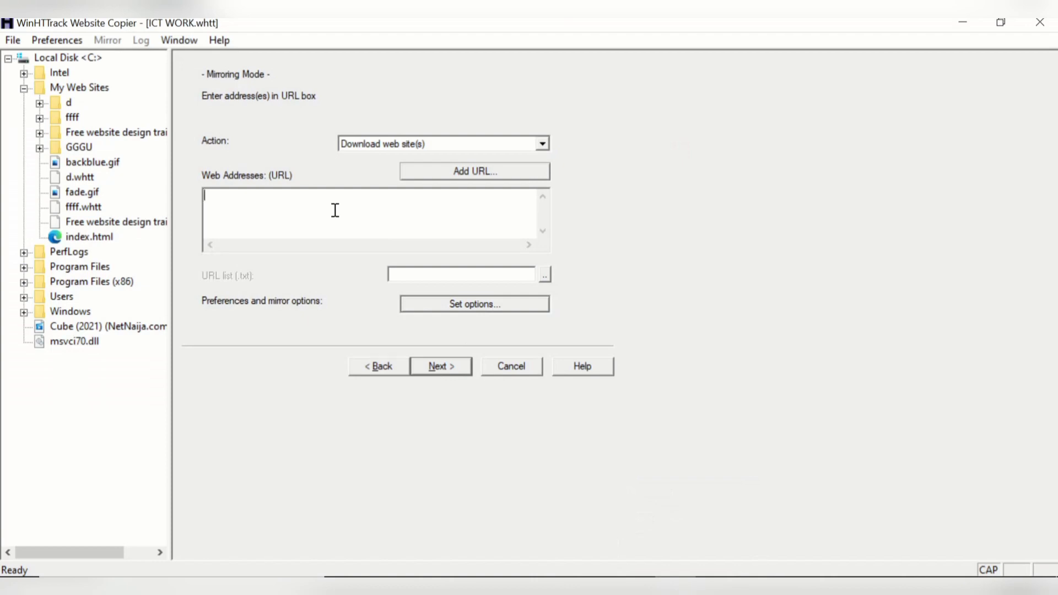
key("ctrl+v")
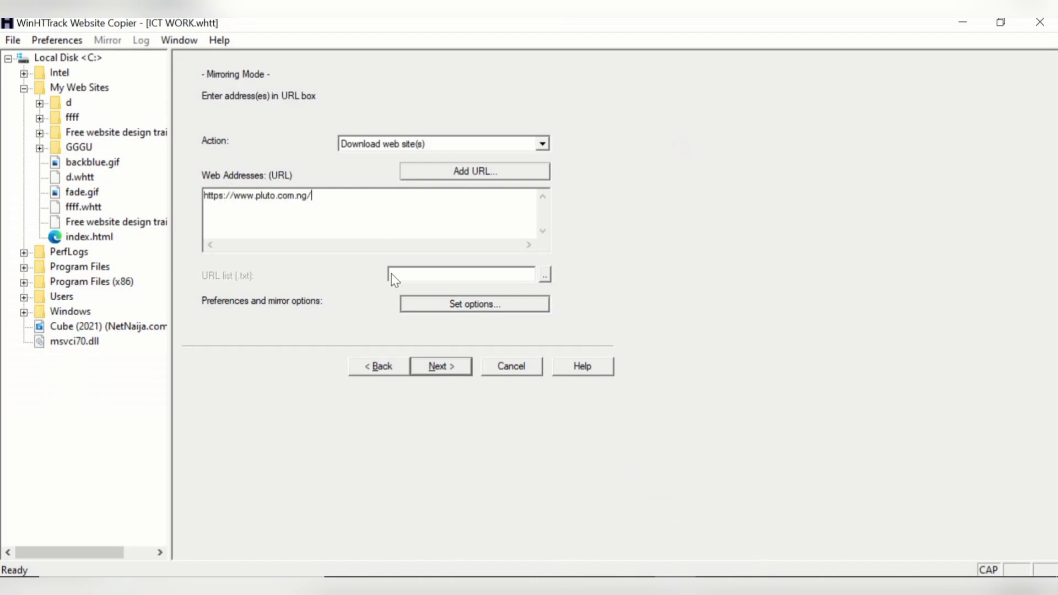
left_click(438, 368)
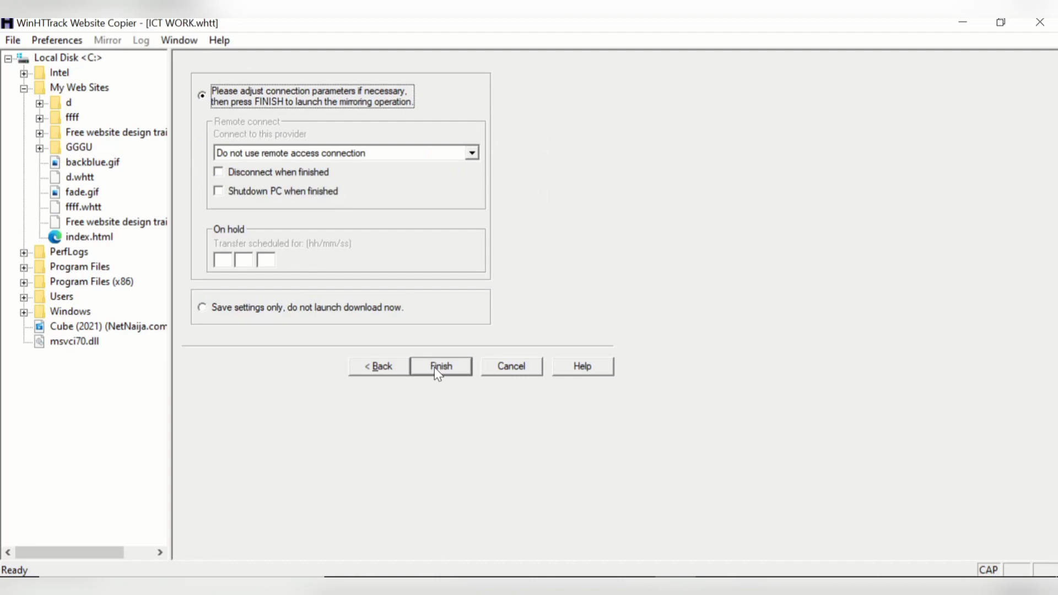
left_click(436, 367)
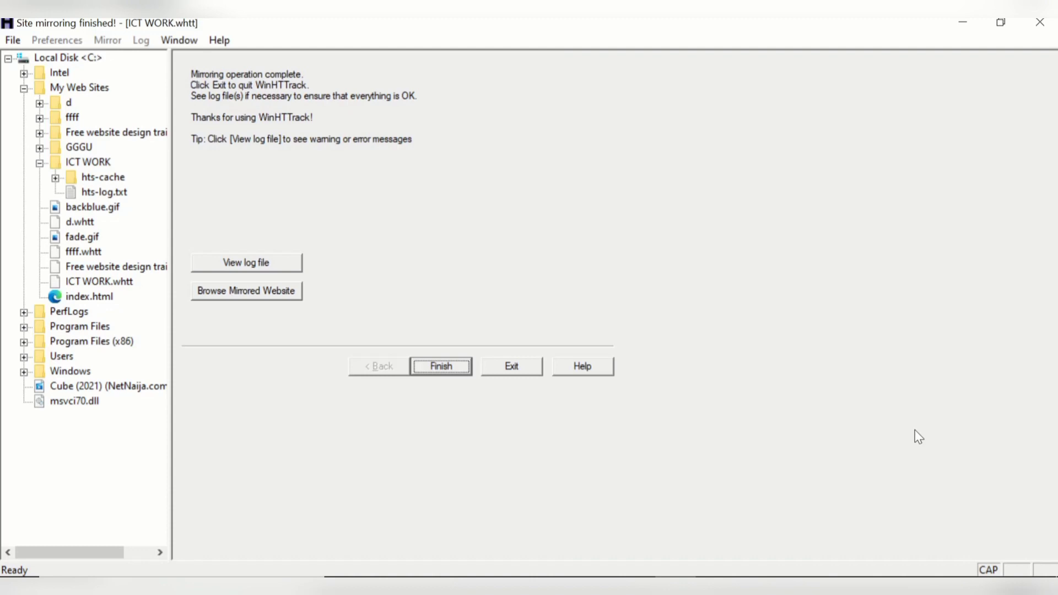
- Close the completed mirroring job and exit WinHTTrack
left_click(448, 365)
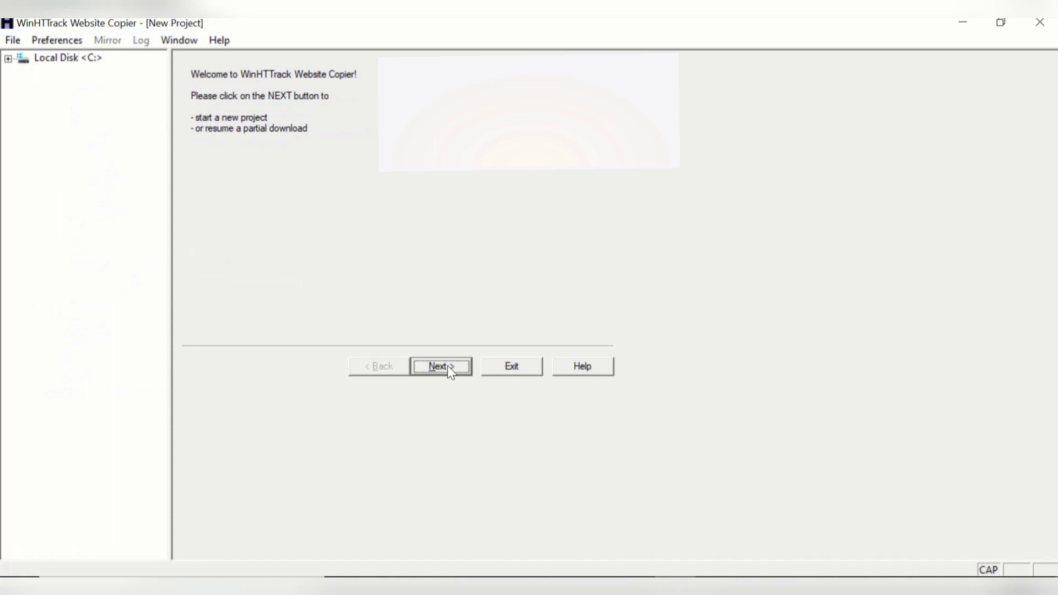
left_click(516, 367)
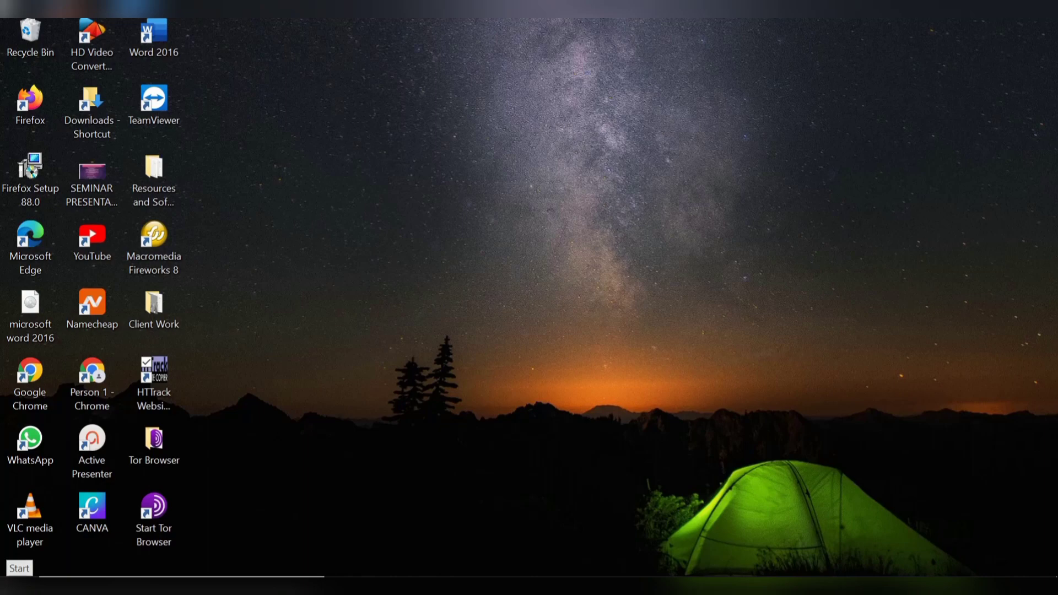
left_click(17, 585)
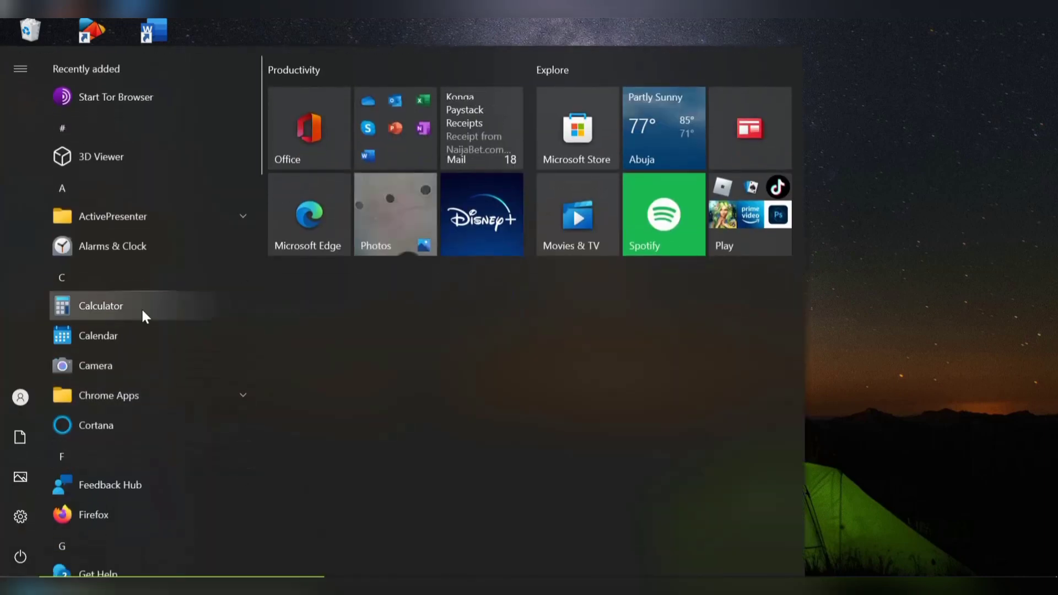
- Dismiss the Start menu and open File Explorer with Win+E
key("Escape")
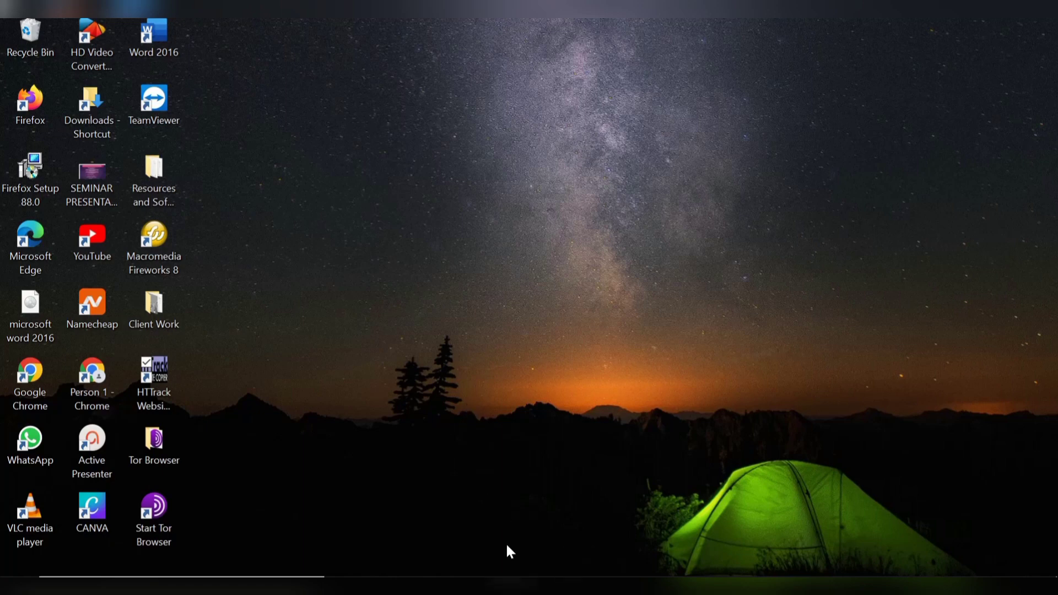
key("super+e")
- Maximize File Explorer and navigate via This PC to C:\My Web Sites\ICT WORK
left_click(622, 174)
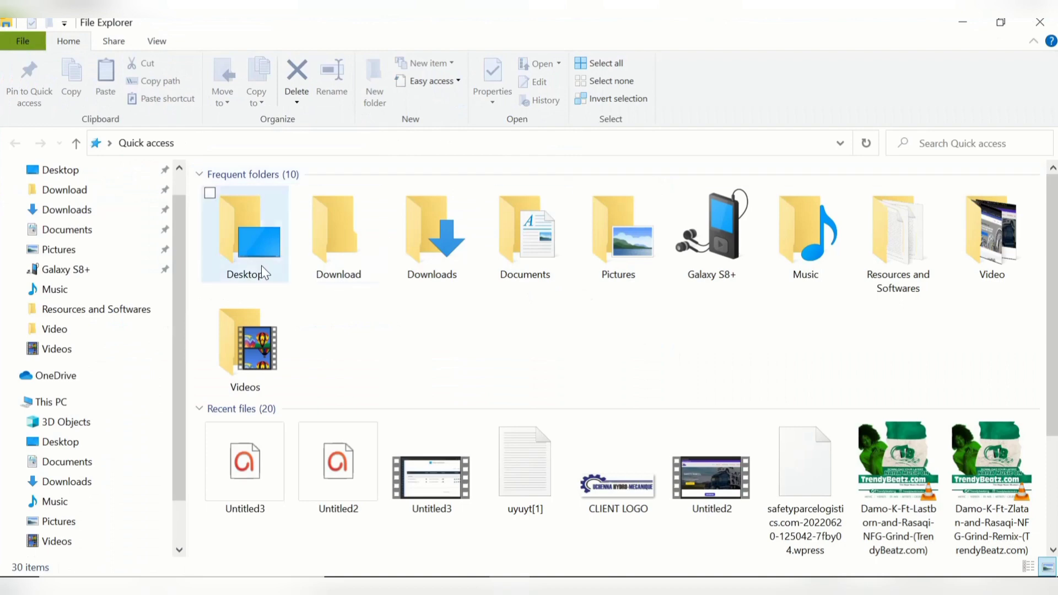
left_click(86, 404)
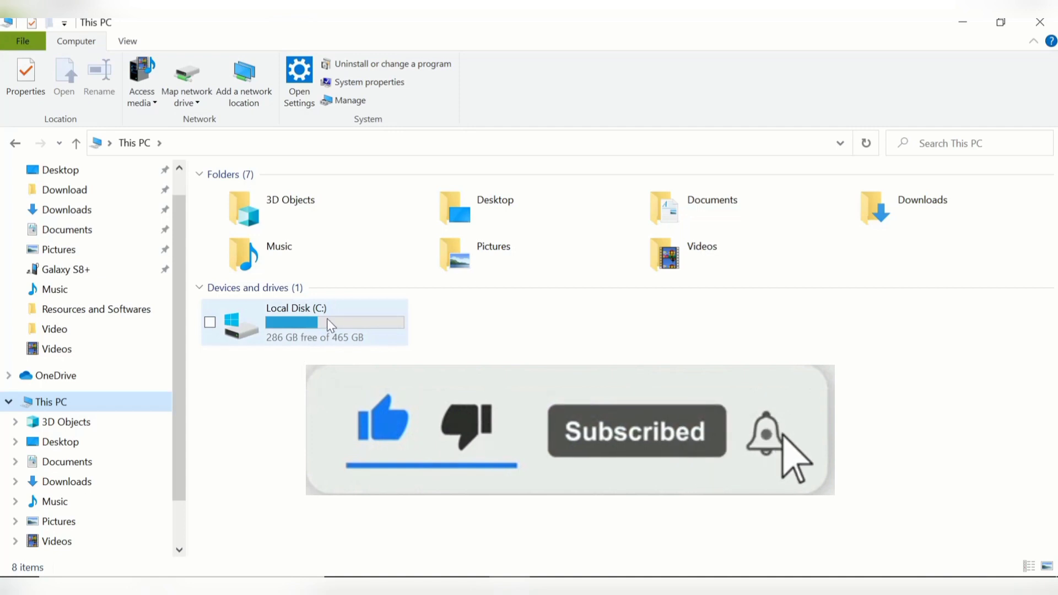
double_click(327, 320)
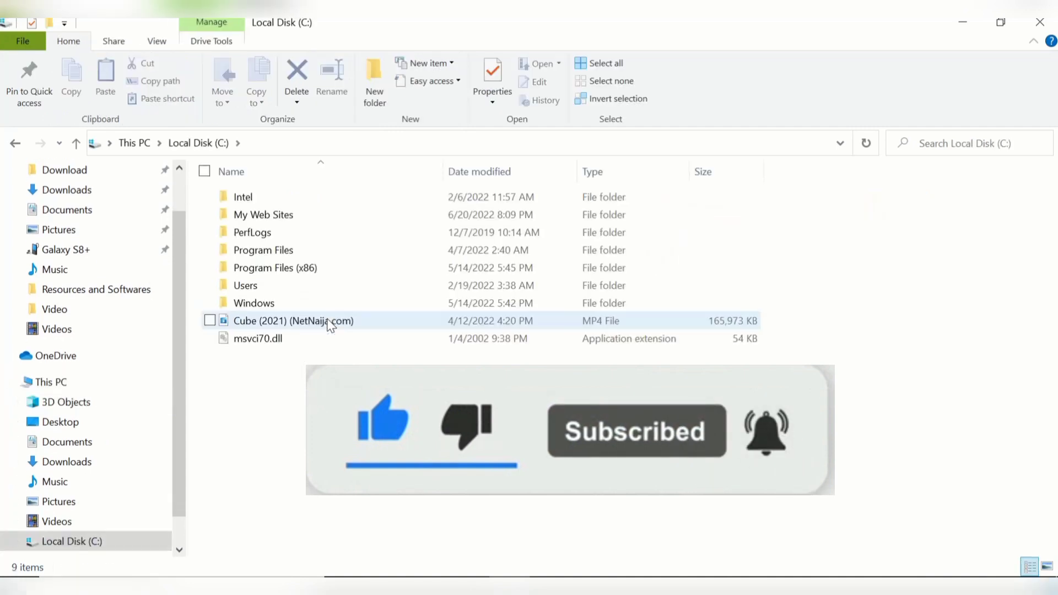
double_click(282, 216)
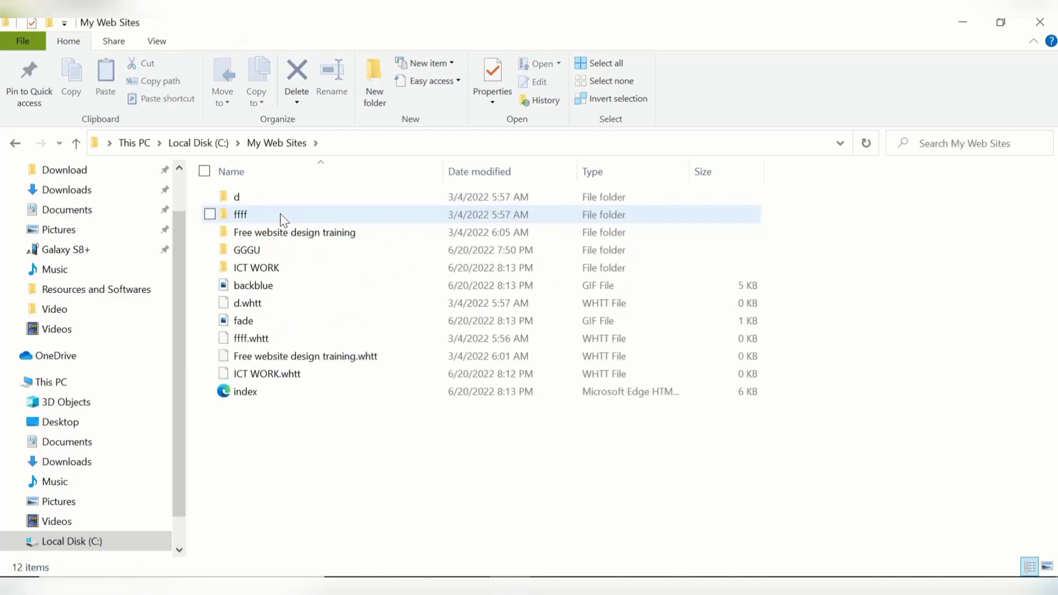
double_click(299, 272)
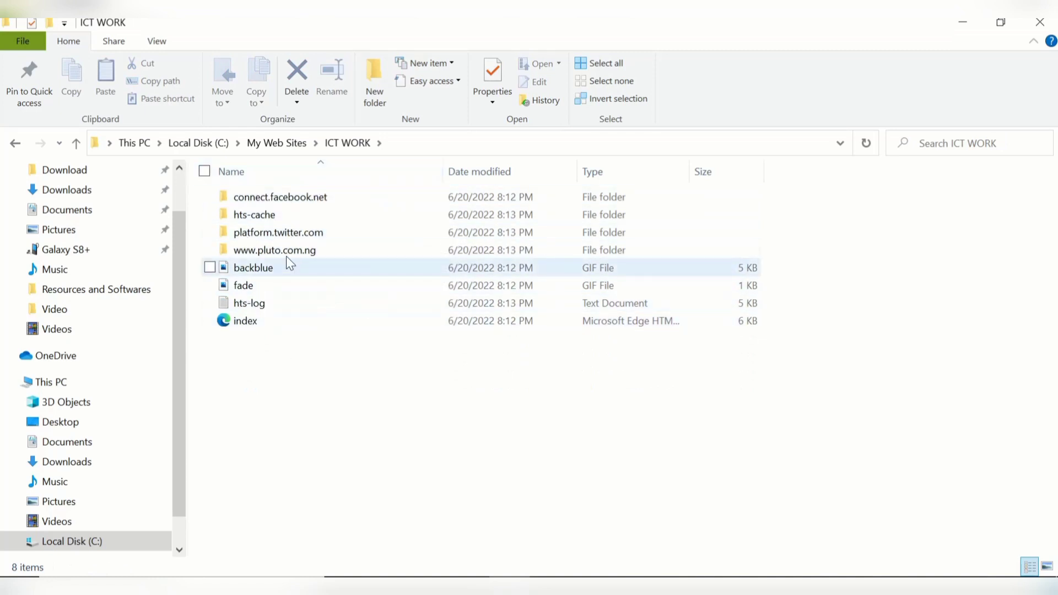
left_click(516, 445)
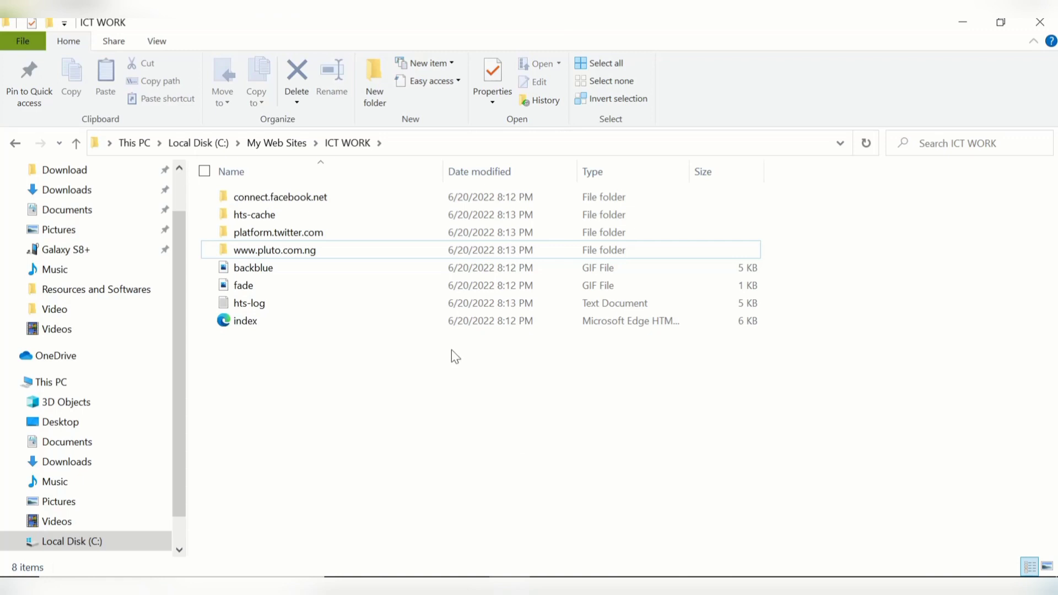
right_click(370, 264)
left_click(493, 534)
right_click(360, 260)
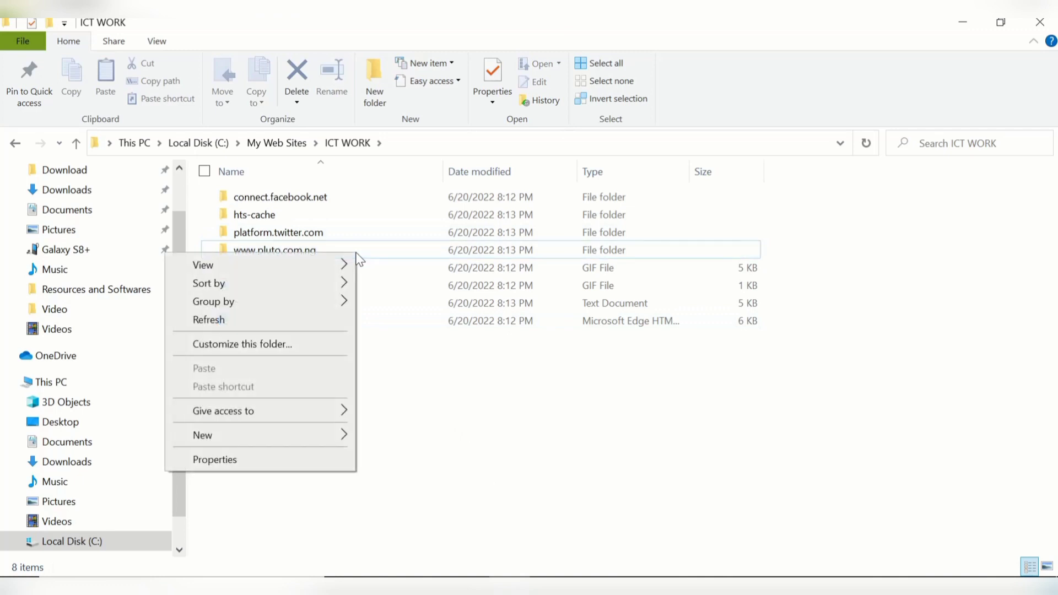
left_click(403, 342)
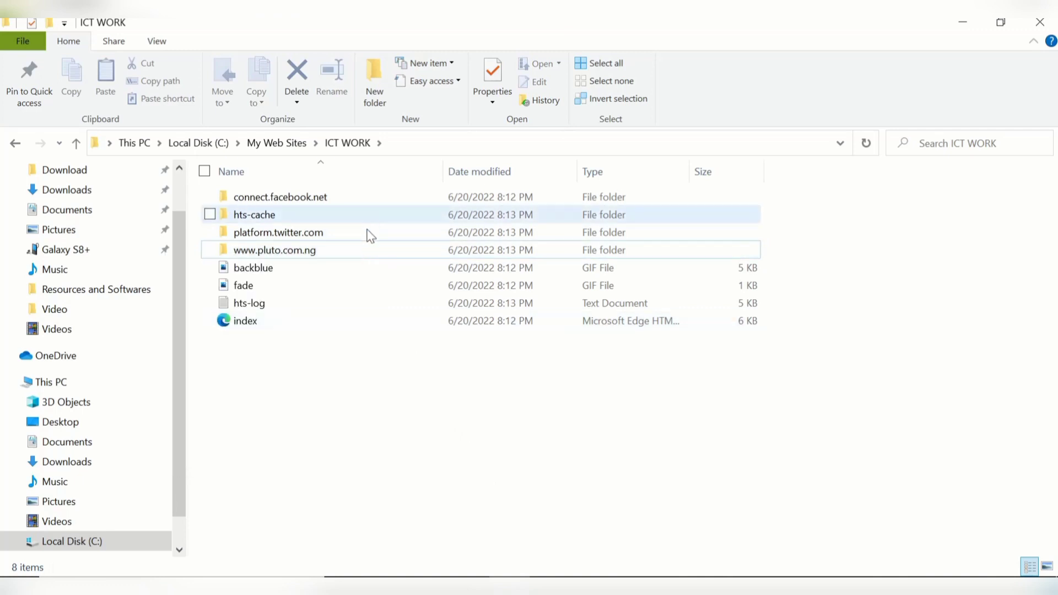
left_click(359, 257)
right_click(359, 256)
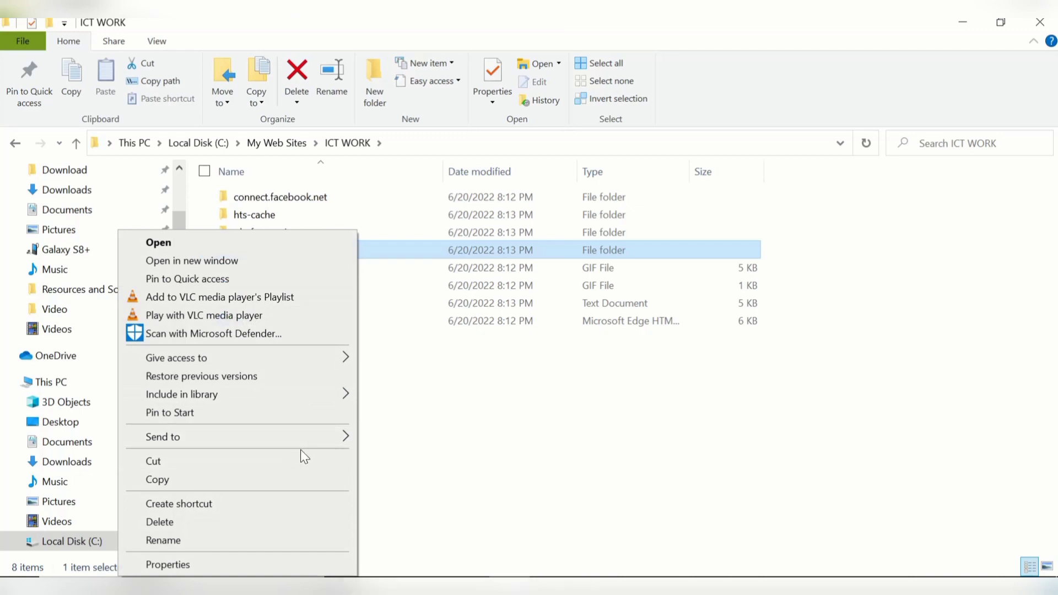
mouse_move(316, 434)
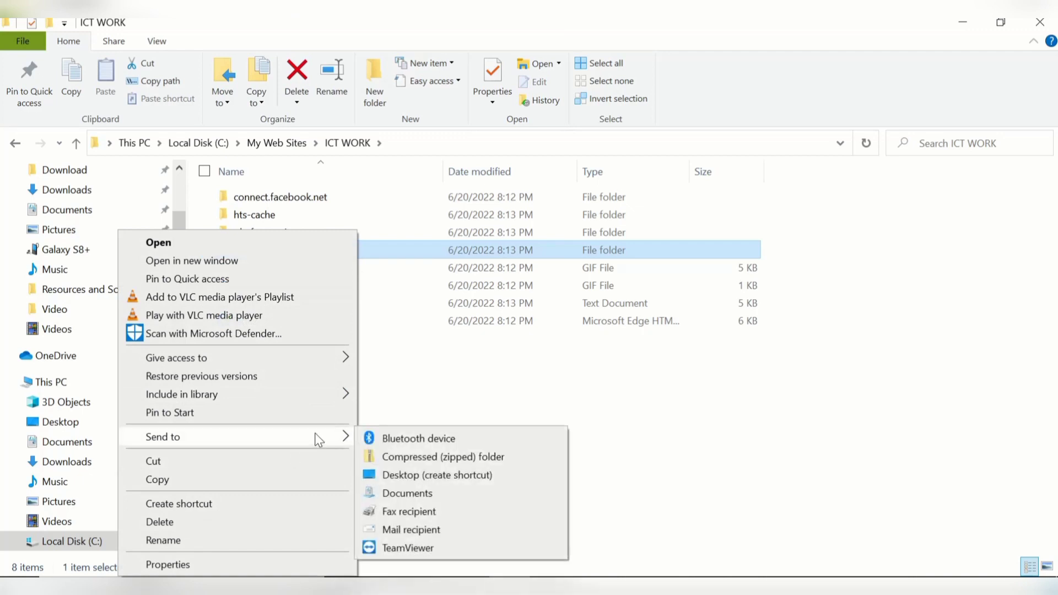
left_click(422, 457)
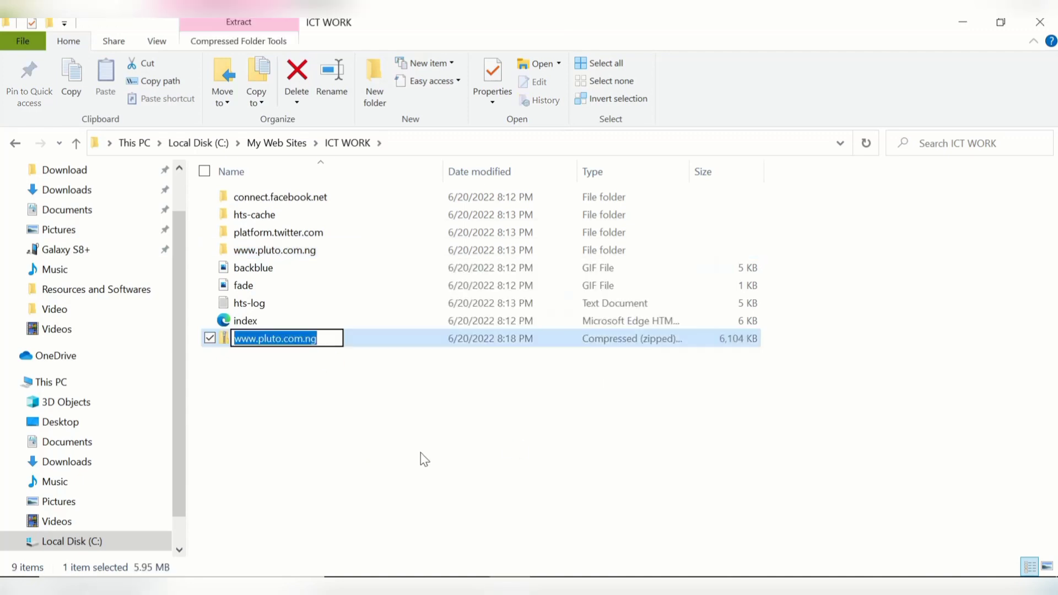
left_click(421, 455)
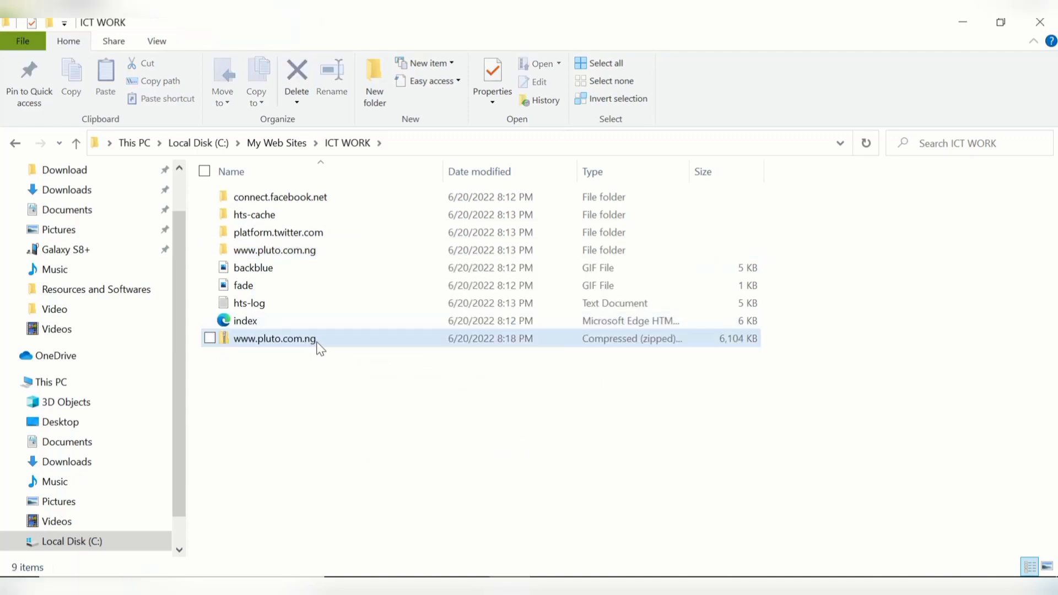
double_click(328, 251)
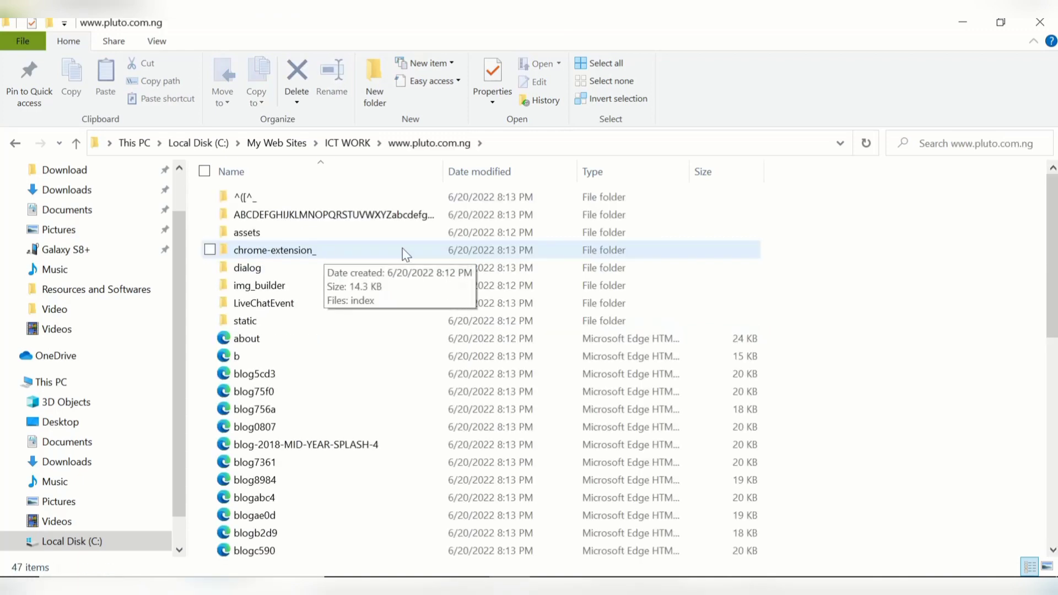
left_click_drag(1052, 236, 1052, 439)
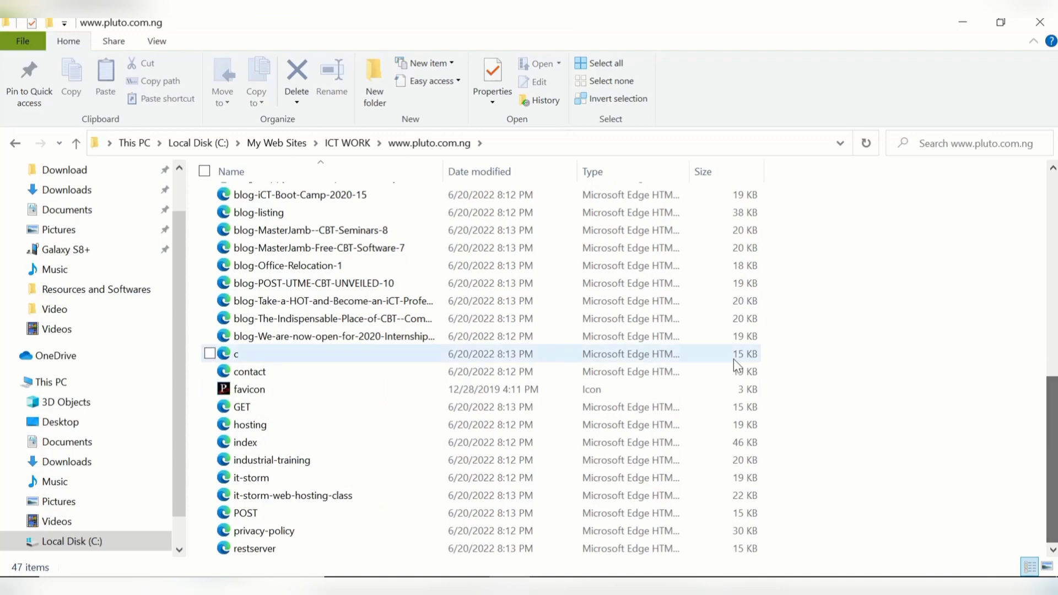
left_click(403, 444)
- Open the mirrored index.html in Edge and browse its About, Services, Training, Blog and Contact links
double_click(404, 441)
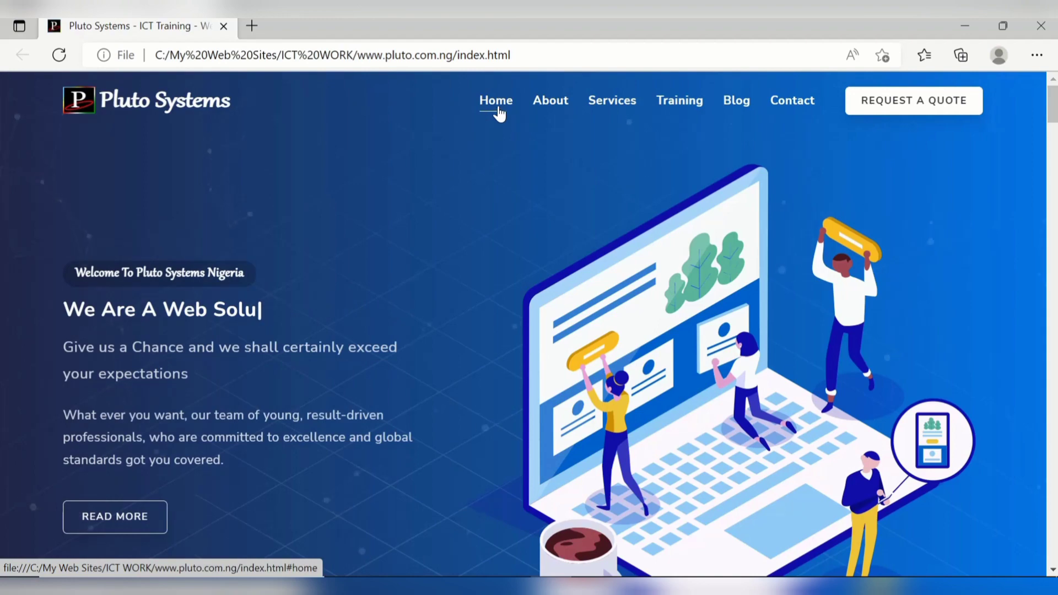
left_click(550, 104)
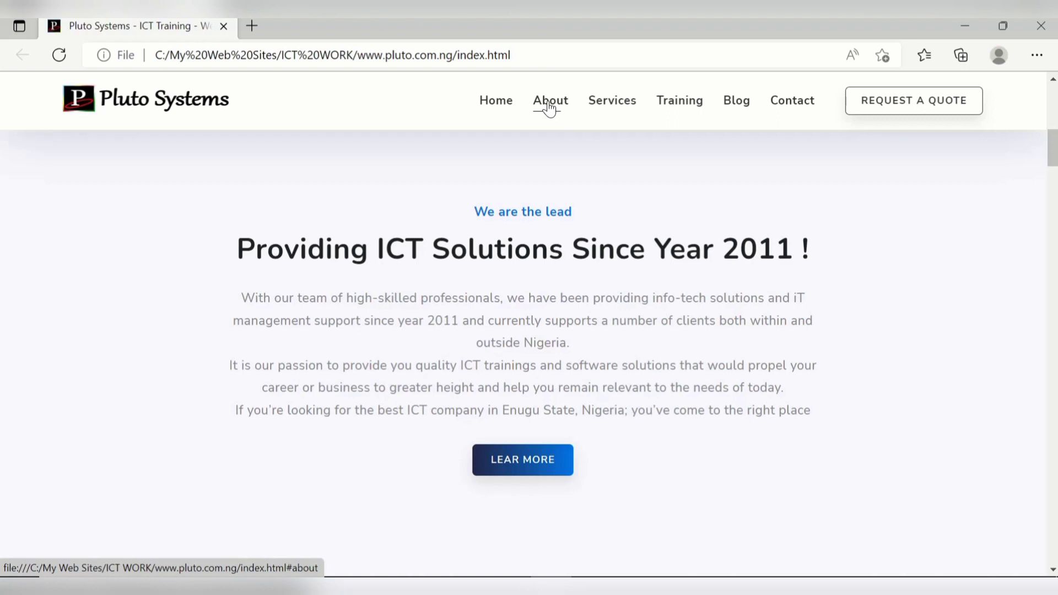
left_click(615, 105)
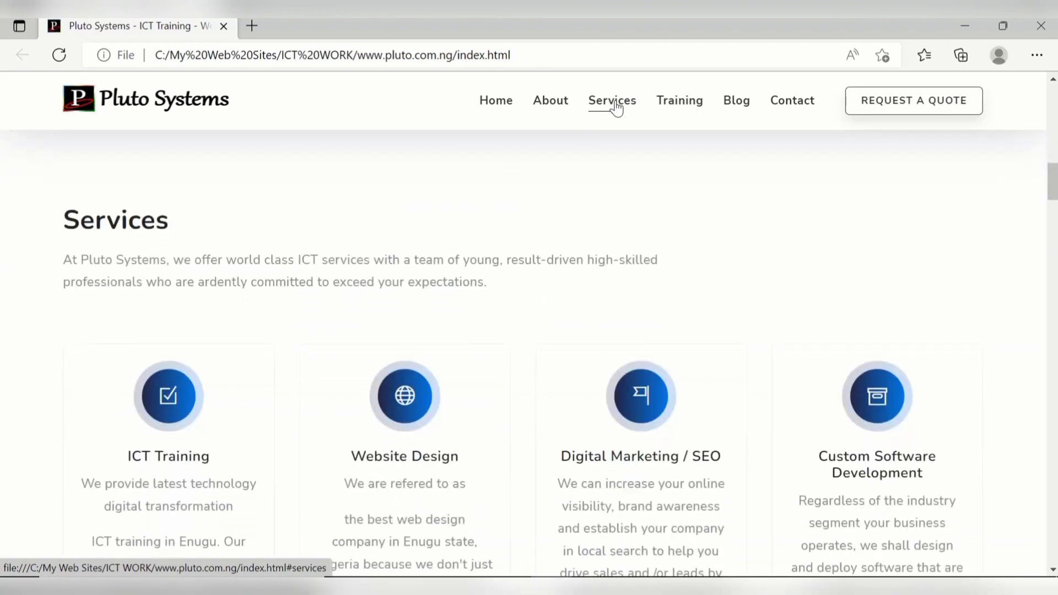
left_click(679, 104)
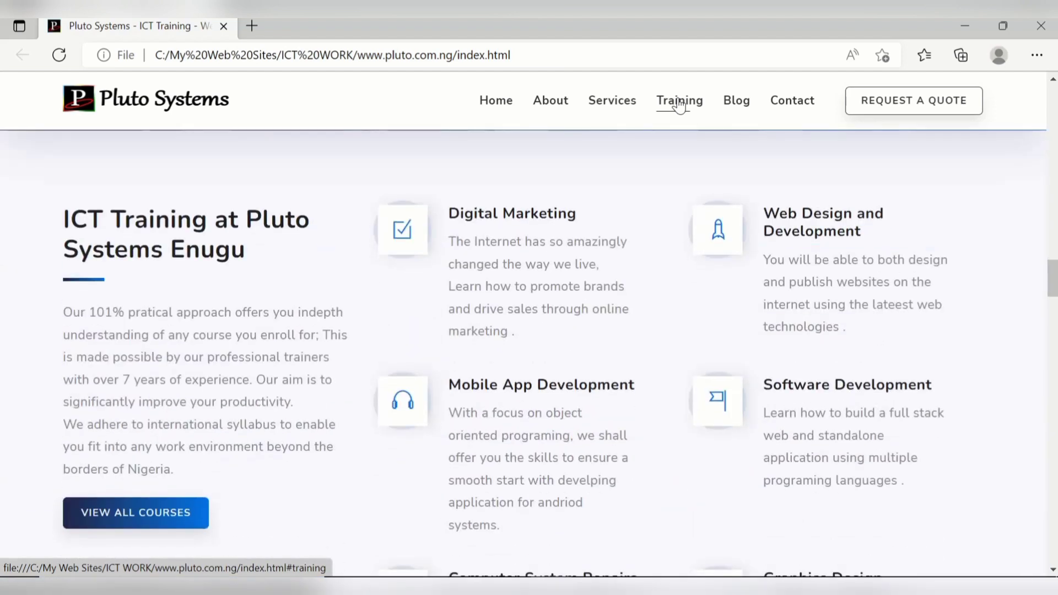
left_click(735, 109)
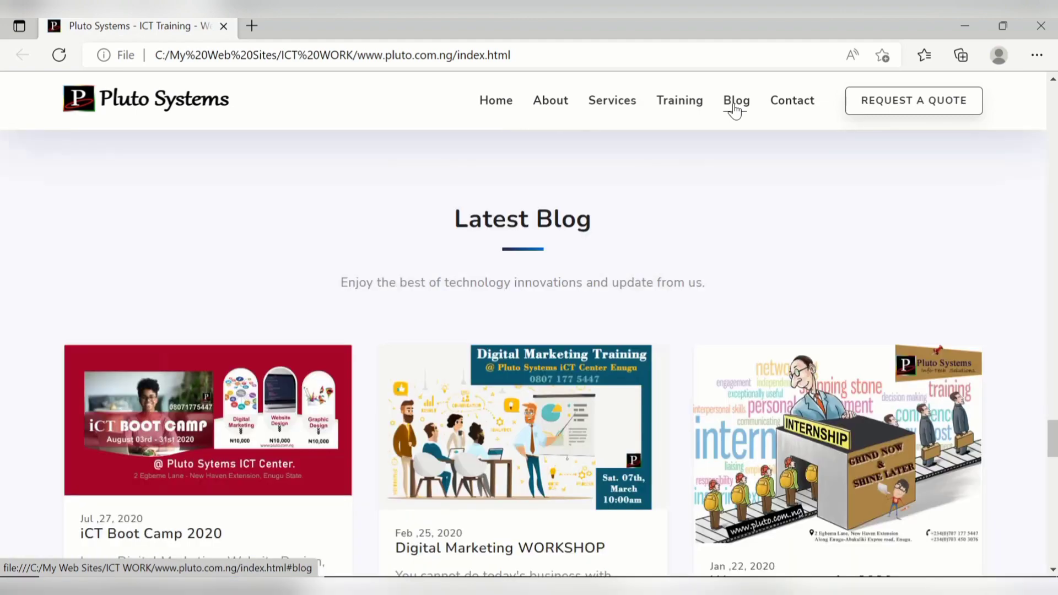
left_click(786, 108)
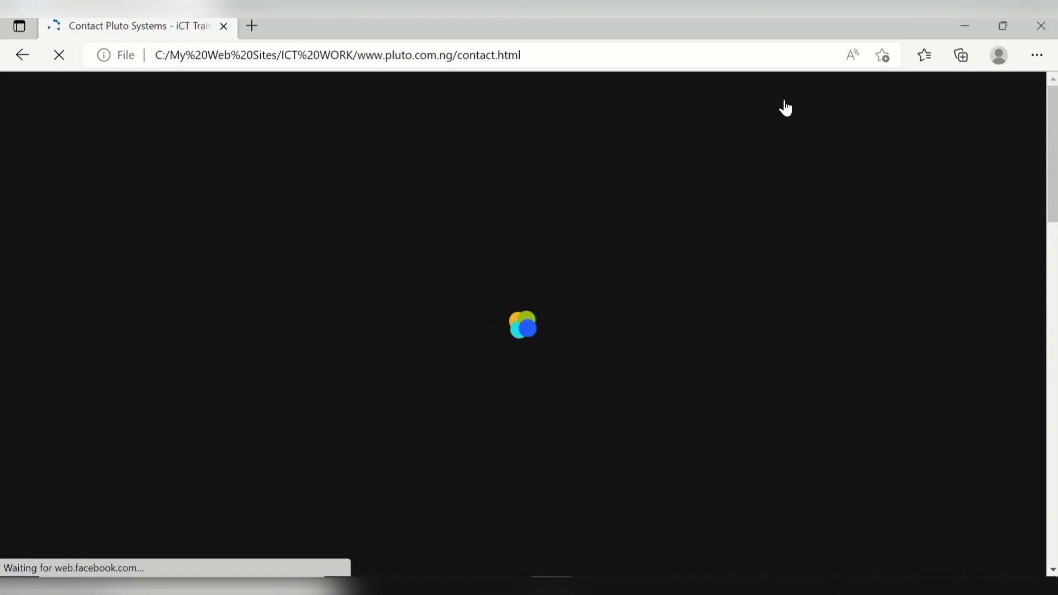